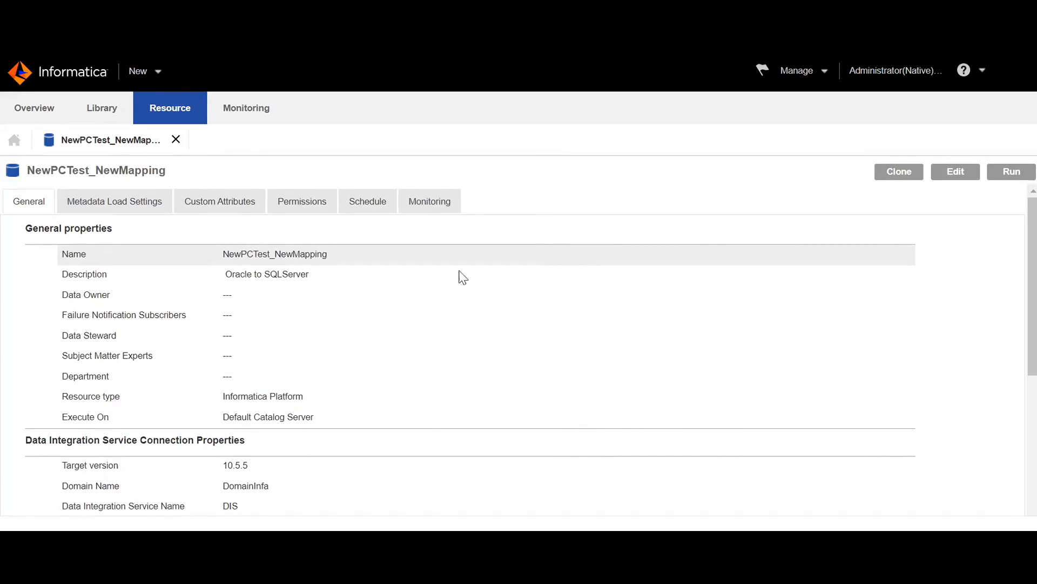
- Review the metadata load settings of the NewPCTest_NewMapping resource, including Auto Assign Connections, and check its monitored tasks
{"action": "left_click", "coordinate": [150, 208]}
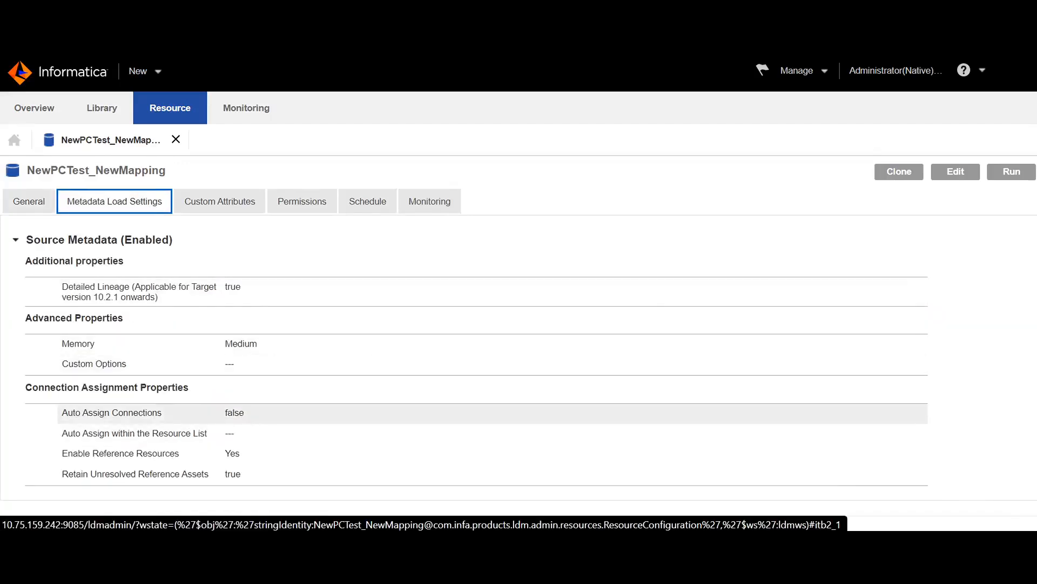
{"action": "double_click", "coordinate": [252, 413]}
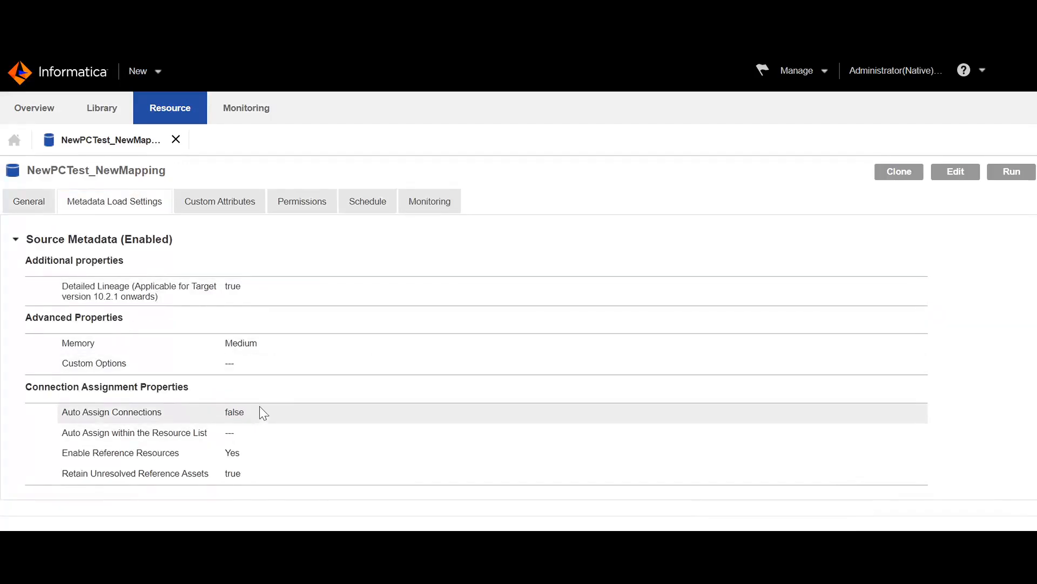
{"action": "left_click", "coordinate": [413, 203]}
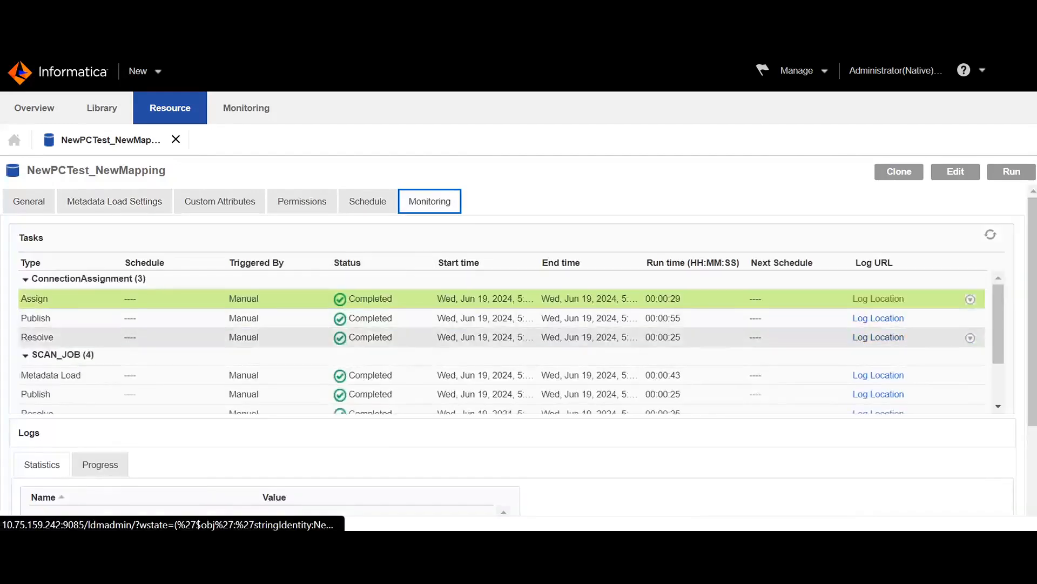
{"action": "scroll", "coordinate": [463, 344], "scroll_direction": "down", "scroll_amount": 3}
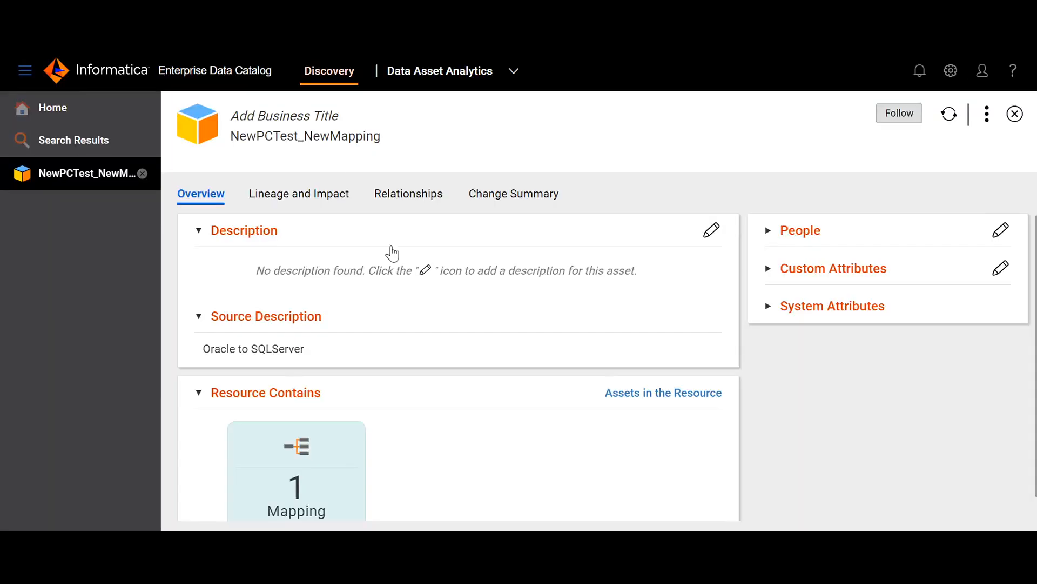
- In Enterprise Data Catalog, open New_Map from the NewPCTest_NewMapping resource's mappings and examine its source and target tables
{"action": "scroll", "coordinate": [346, 439], "scroll_direction": "down", "scroll_amount": 1}
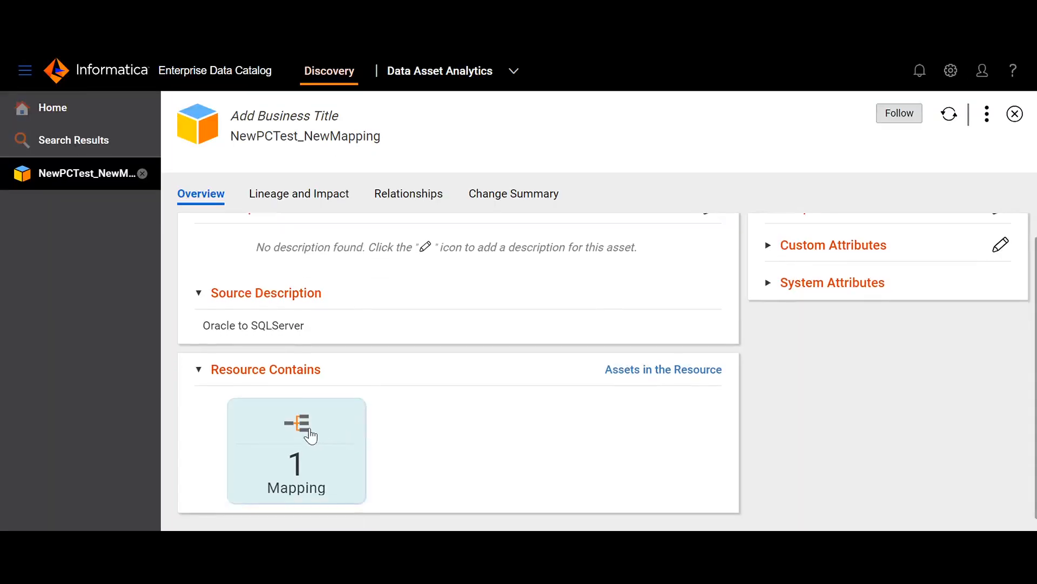
{"action": "left_click", "coordinate": [310, 434]}
{"action": "left_click", "coordinate": [523, 233]}
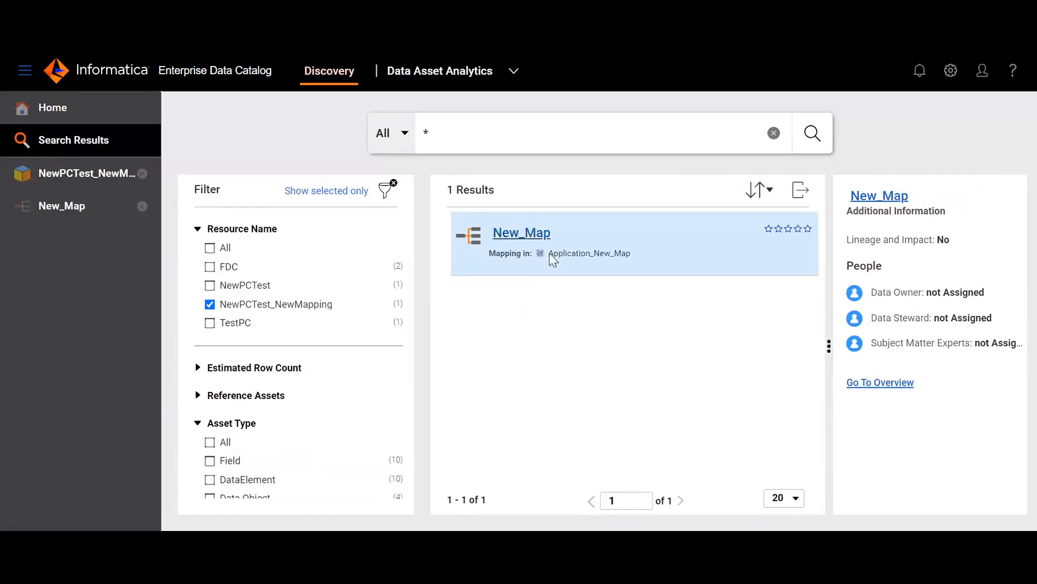
{"action": "scroll", "coordinate": [468, 337], "scroll_direction": "down", "scroll_amount": 3}
{"action": "scroll", "coordinate": [468, 337], "scroll_direction": "down", "scroll_amount": 5}
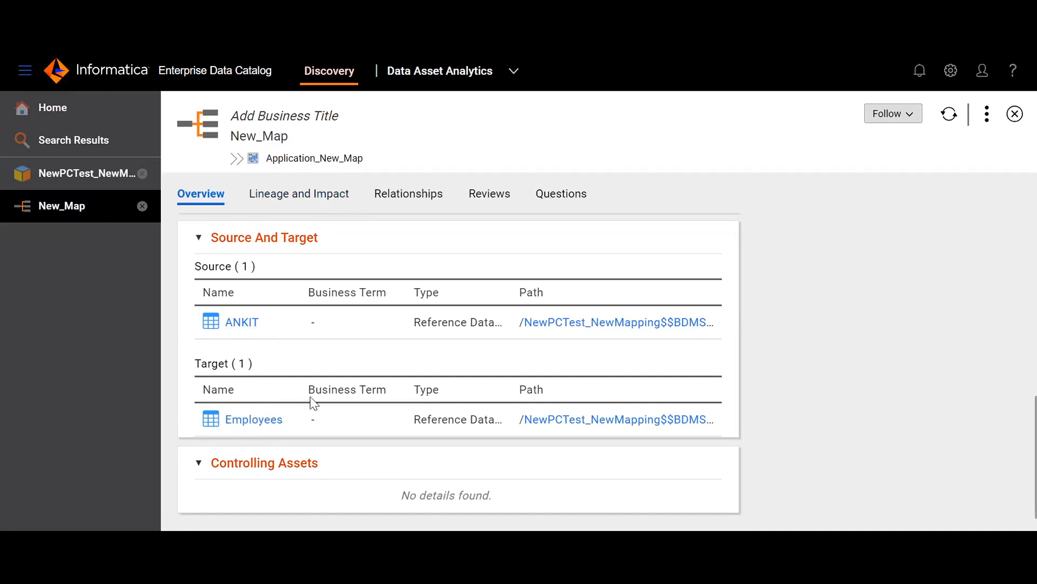
- Examine the lineage of New_Map from its source table through the transformations to its target
{"action": "left_click", "coordinate": [325, 200]}
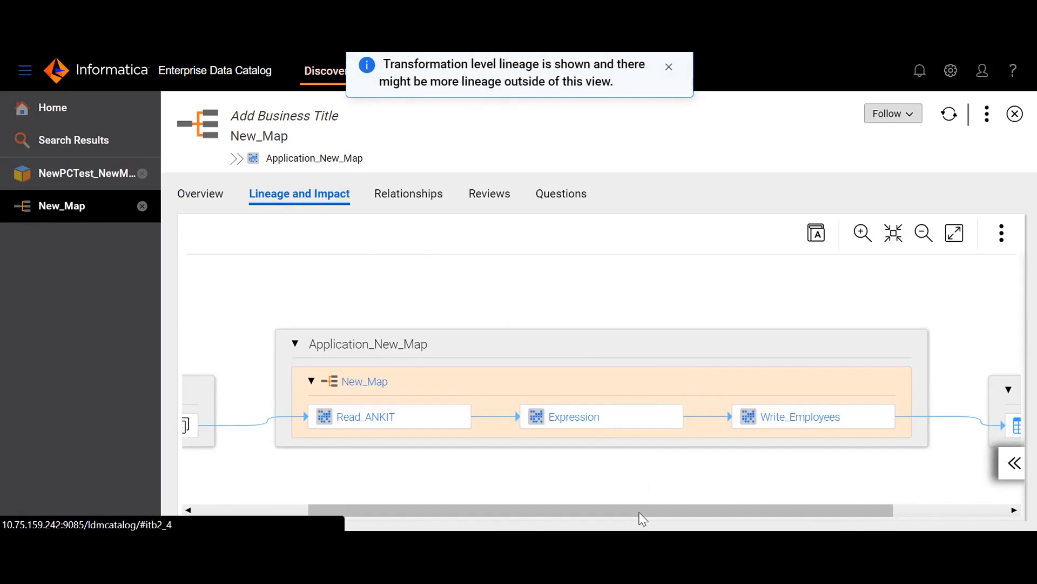
{"action": "left_click_drag", "start_coordinate": [639, 517], "coordinate": [526, 518]}
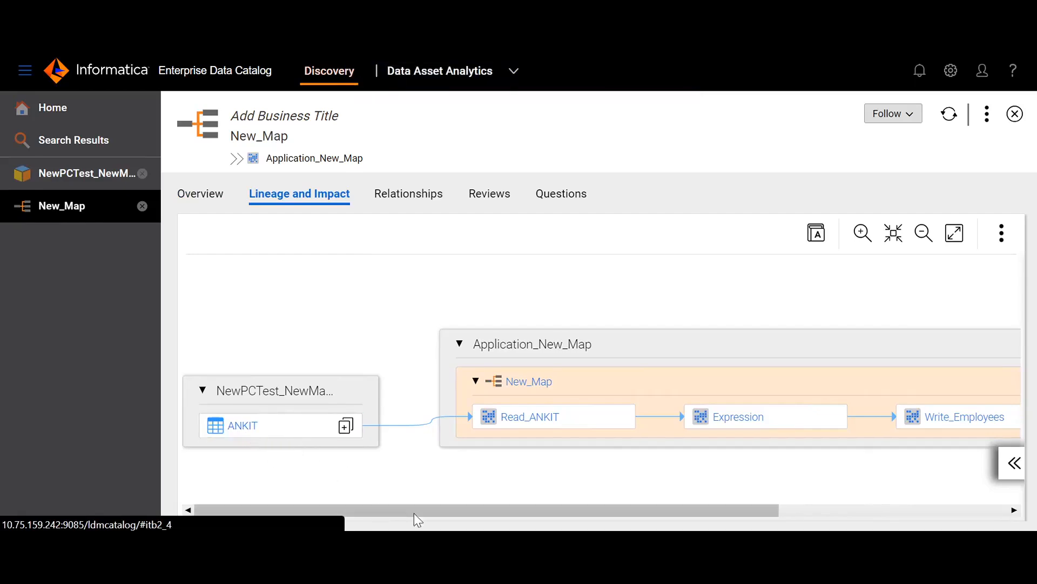
{"action": "left_click_drag", "start_coordinate": [411, 510], "coordinate": [672, 489]}
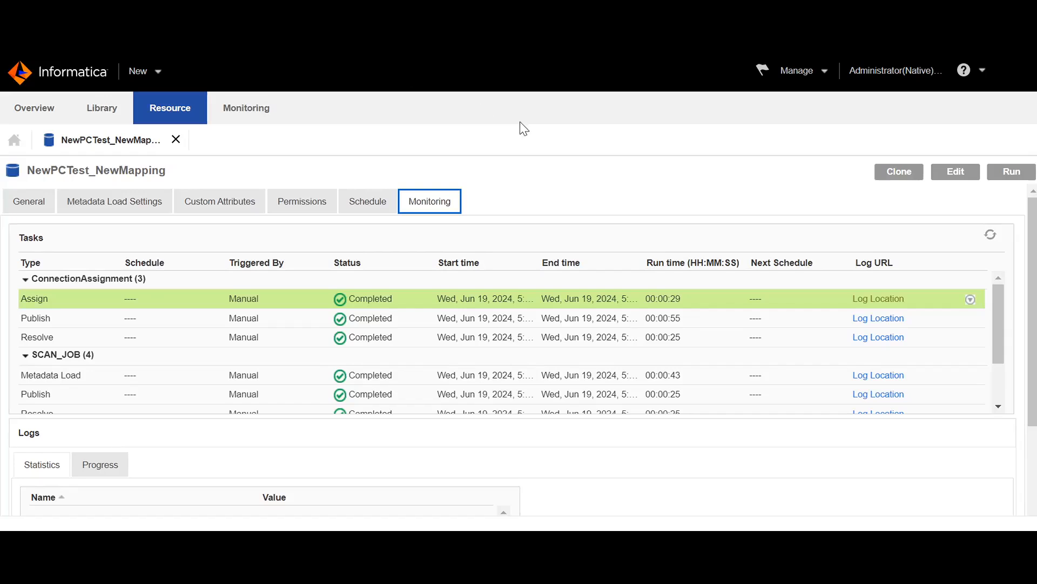
- Switch to the catalog administration site and open the connection assignments, showing the connections of NewPCTest_NewMapping
{"action": "left_click", "coordinate": [800, 72]}
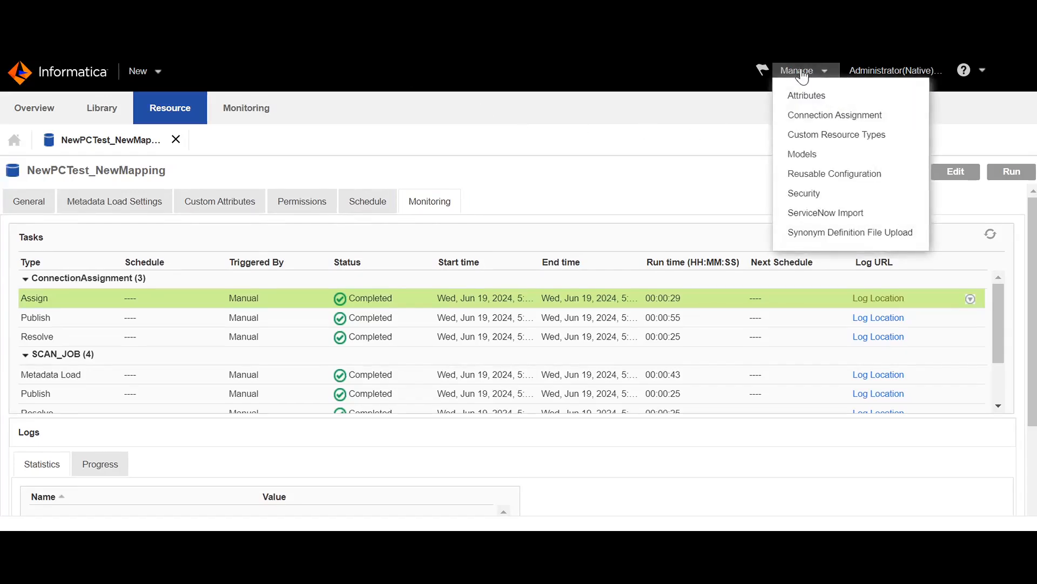
{"action": "left_click", "coordinate": [811, 119]}
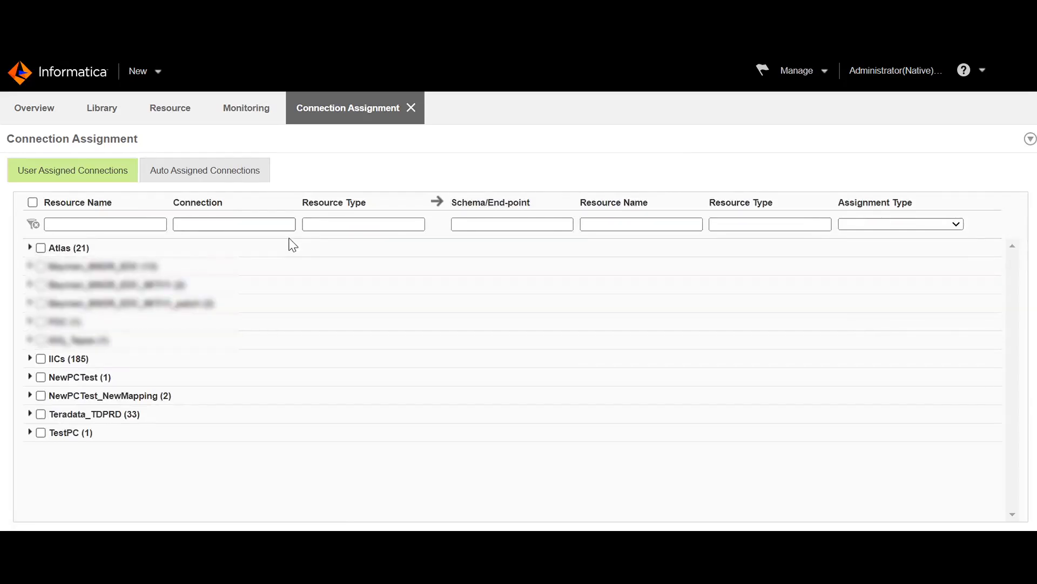
{"action": "left_click", "coordinate": [29, 395]}
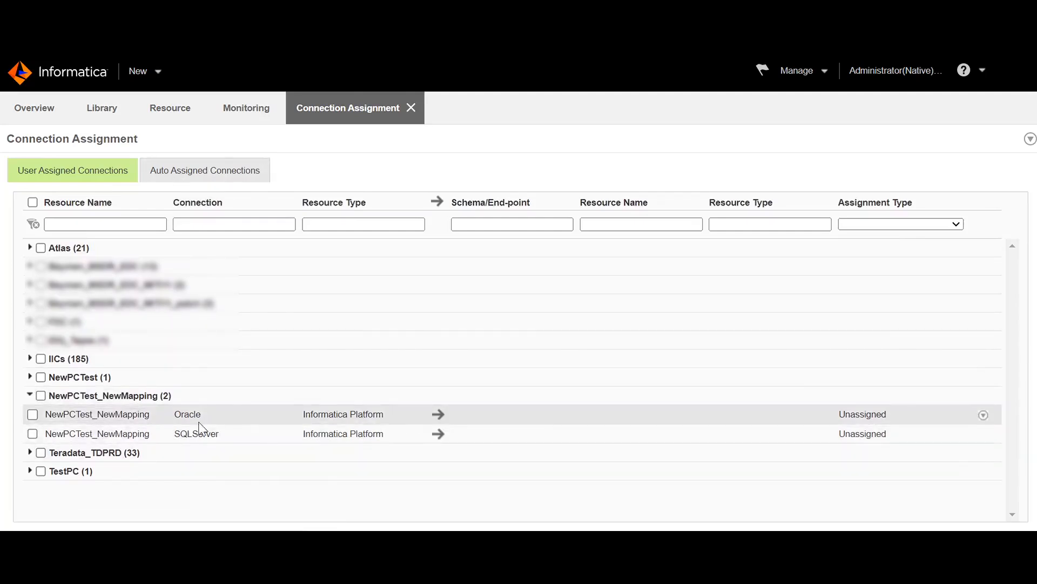
- Assign the Oracle connection to schema C04525047B of resource Orcl, filtering by resource type "oracle" and resource name "orcl"
{"action": "left_click", "coordinate": [983, 416]}
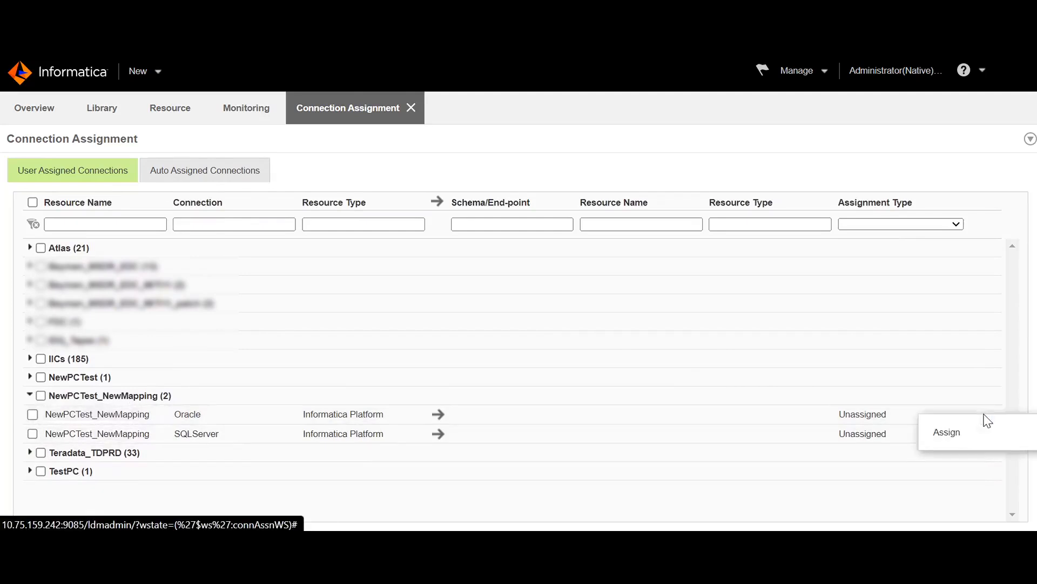
{"action": "left_click", "coordinate": [972, 442]}
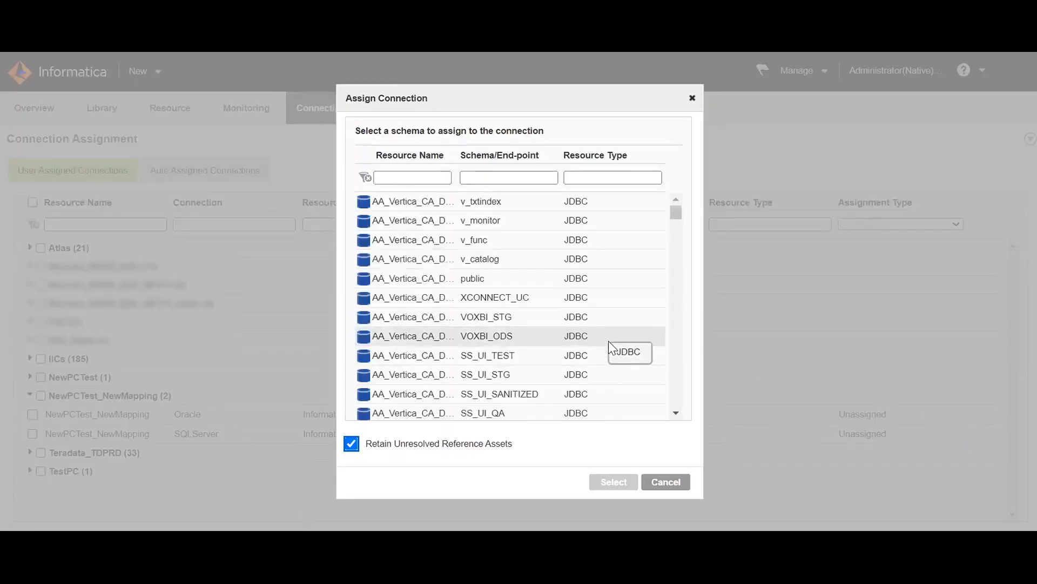
{"action": "left_click", "coordinate": [509, 178]}
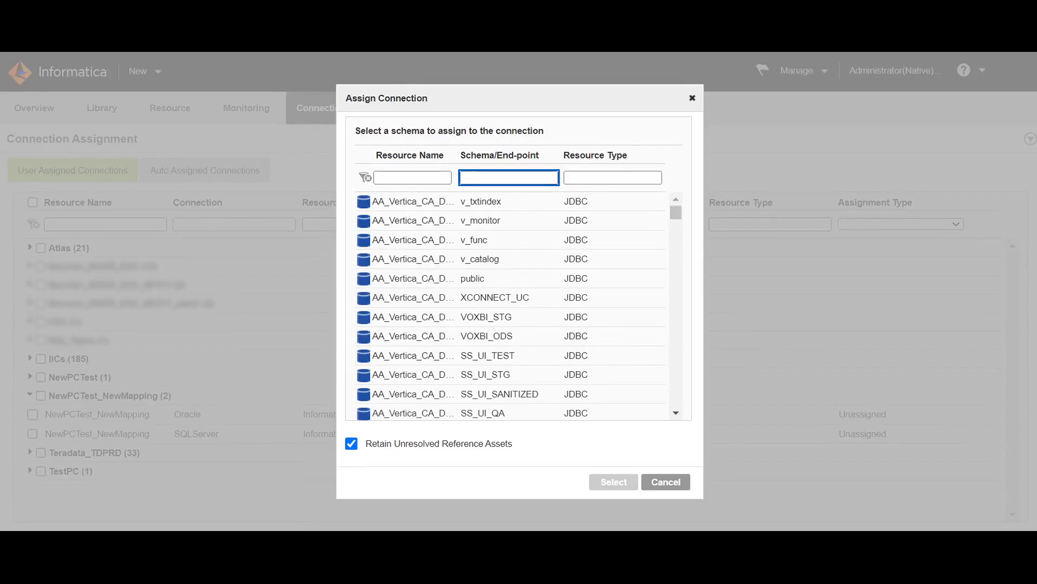
{"action": "left_click", "coordinate": [613, 177]}
{"action": "type", "text": "orac"}
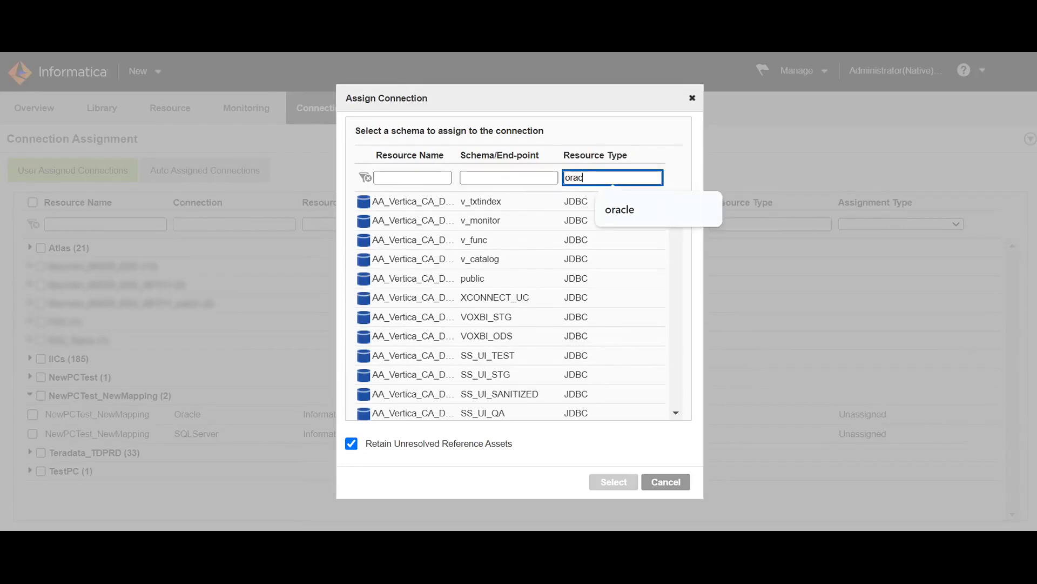
{"action": "type", "text": "le"}
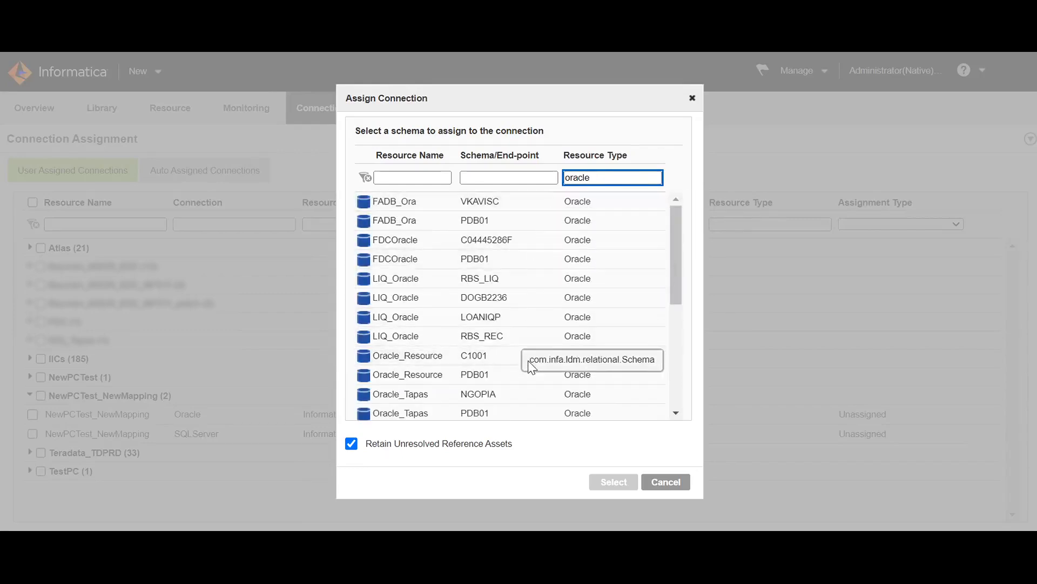
{"action": "left_click", "coordinate": [427, 178]}
{"action": "type", "text": "orcl"}
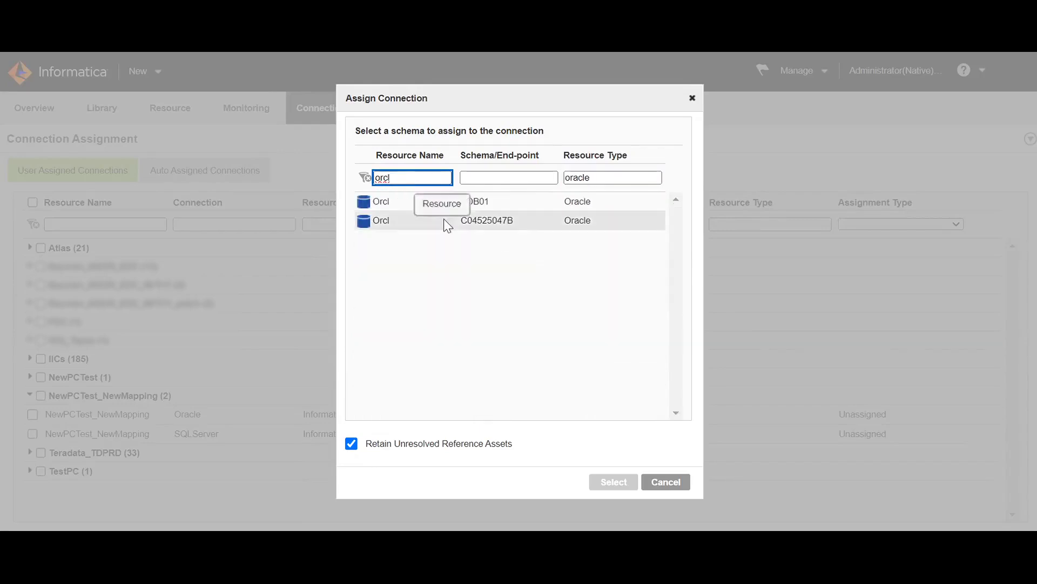
{"action": "left_click", "coordinate": [516, 231]}
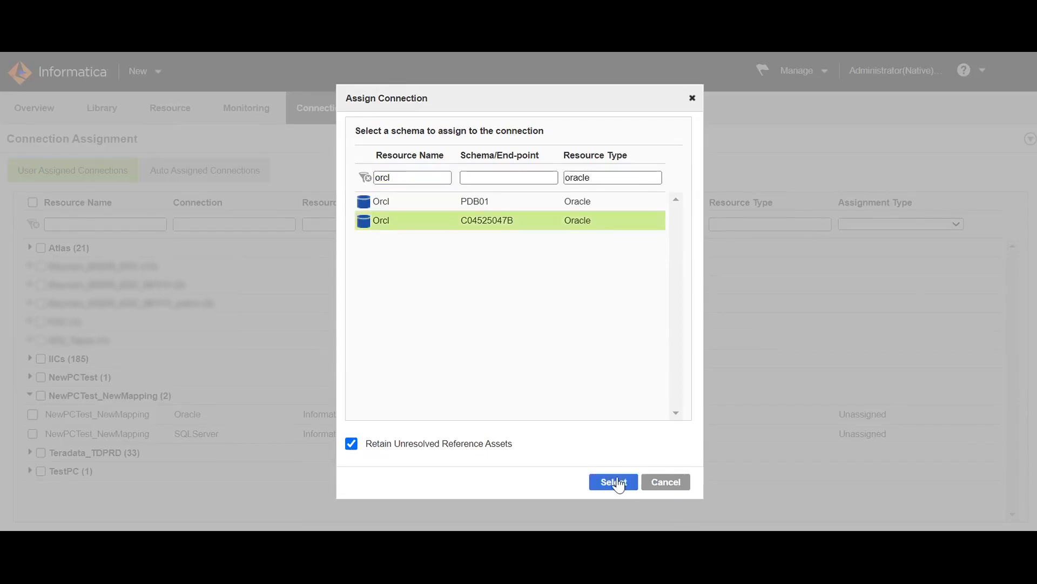
{"action": "left_click", "coordinate": [617, 482]}
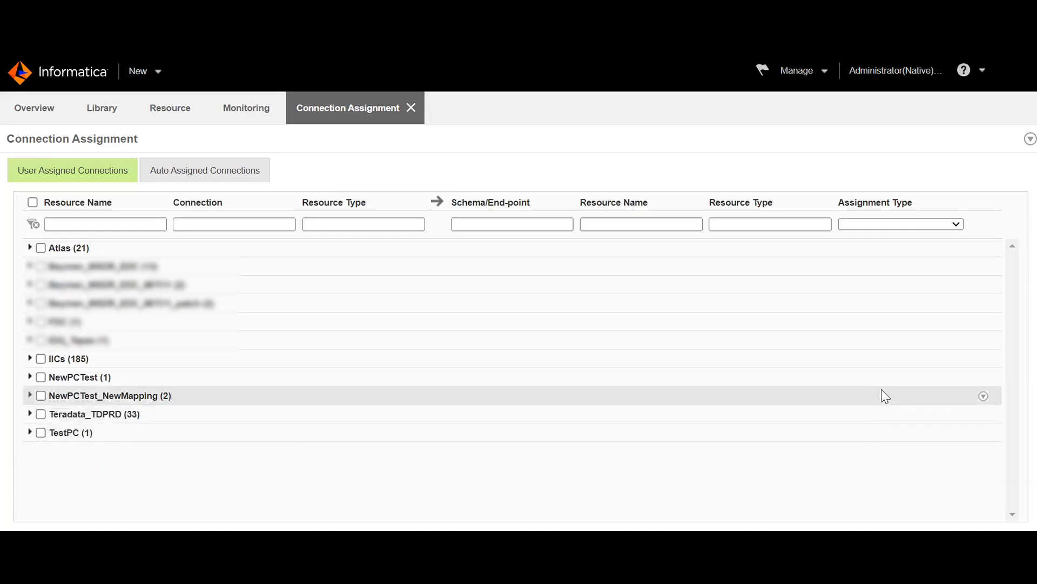
- Assign the SQLServer connection of NewPCTest_NewMapping to schema c04577071 of resource SQLServer, filtering resource names by "SQLSer"
{"action": "left_click", "coordinate": [31, 395]}
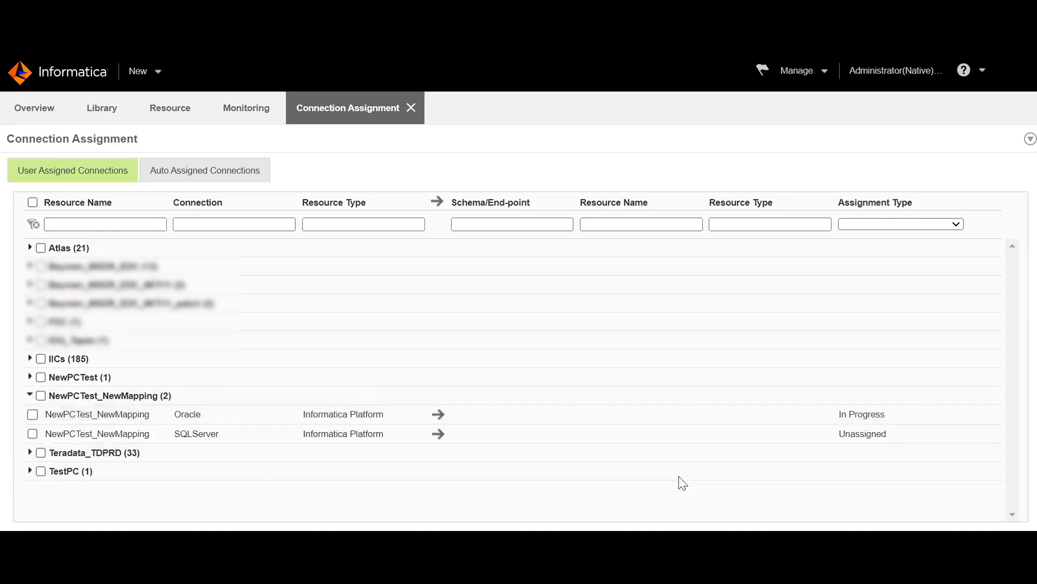
{"action": "left_click", "coordinate": [982, 434]}
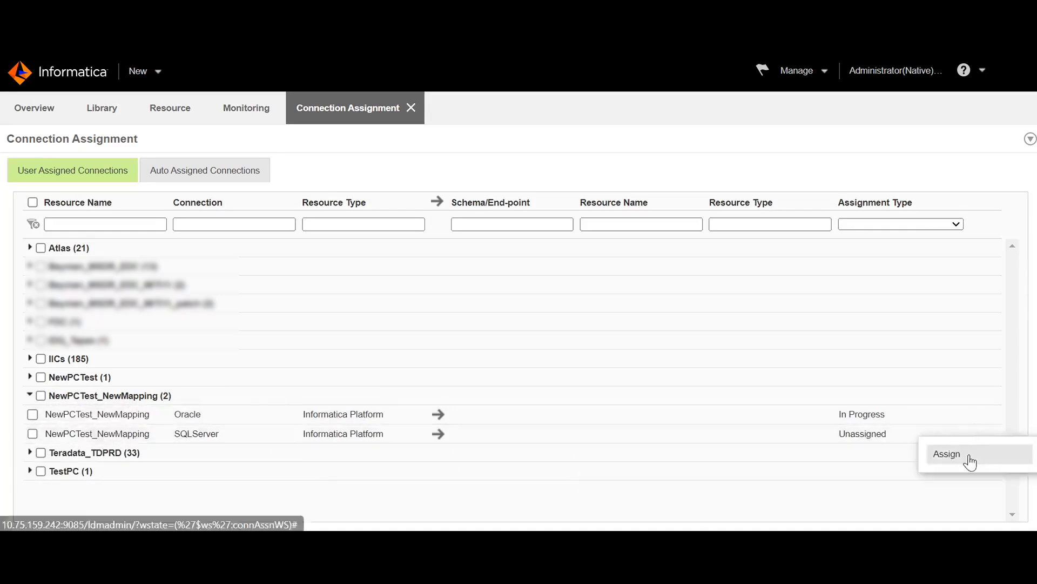
{"action": "left_click", "coordinate": [931, 458]}
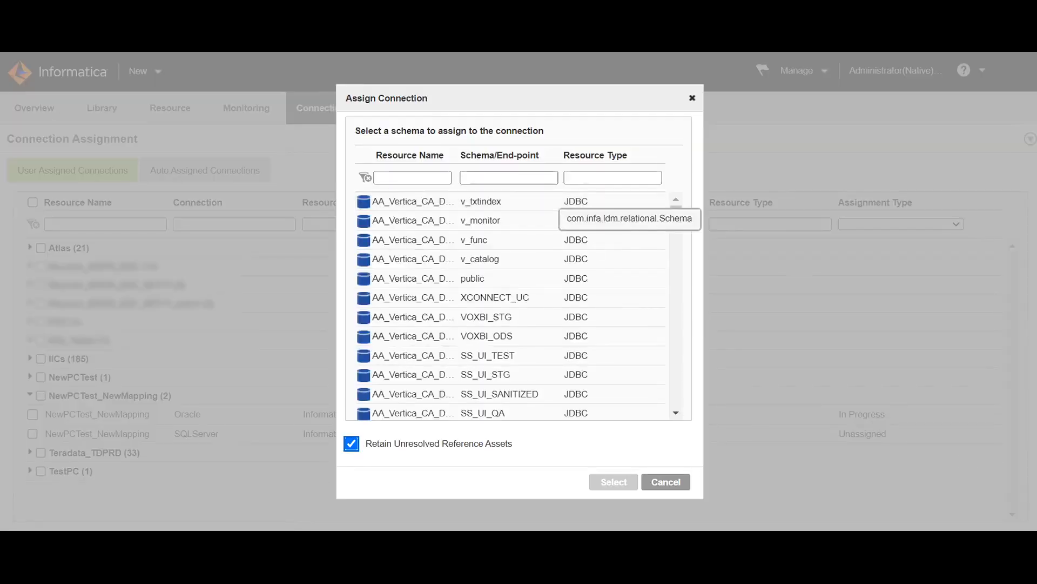
{"action": "left_click", "coordinate": [613, 178]}
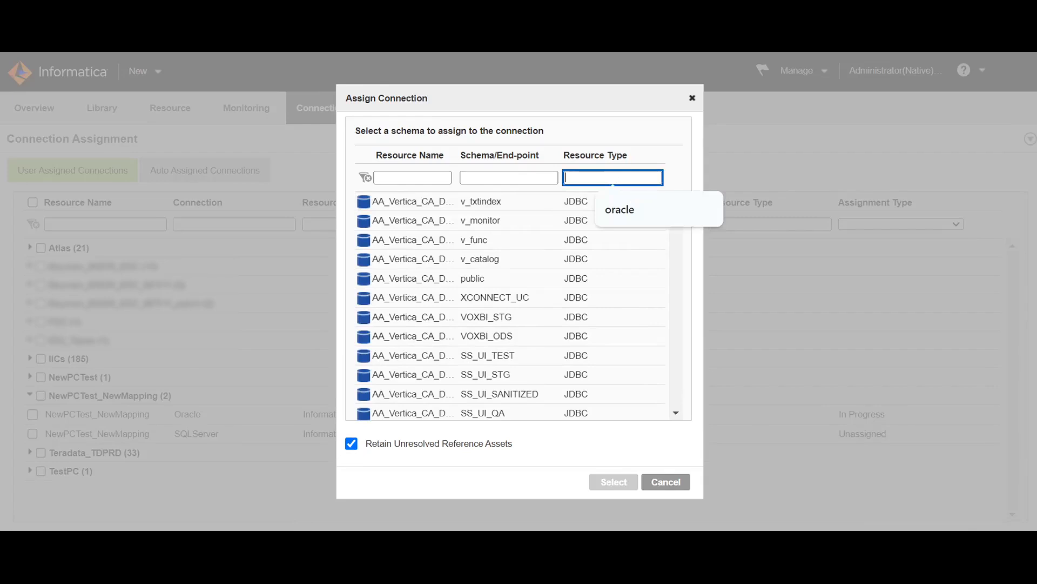
{"action": "left_click", "coordinate": [427, 177]}
{"action": "type", "text": "SQLSer"}
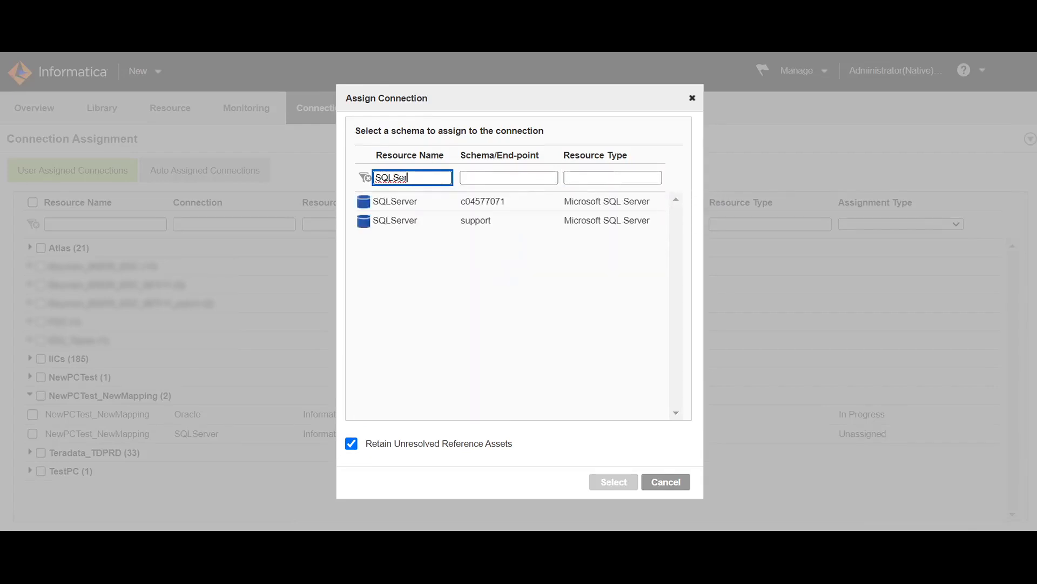
{"action": "left_click", "coordinate": [489, 202]}
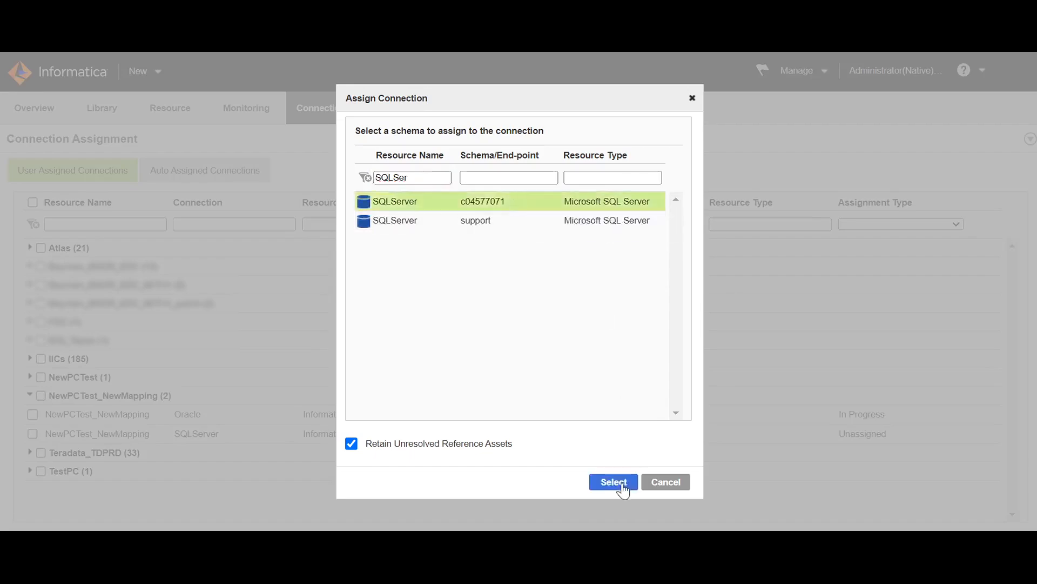
{"action": "left_click", "coordinate": [616, 483]}
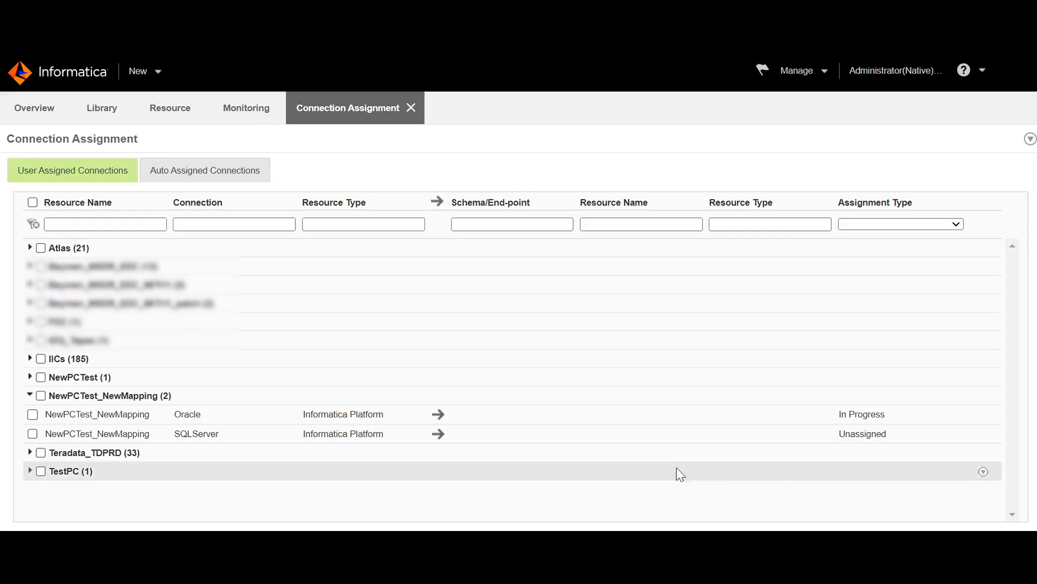
- Refresh the connection assignment list to check the status of NewPCTest_NewMapping's connections, and open the job monitoring view
{"action": "left_click", "coordinate": [1030, 139]}
{"action": "left_click", "coordinate": [991, 185]}
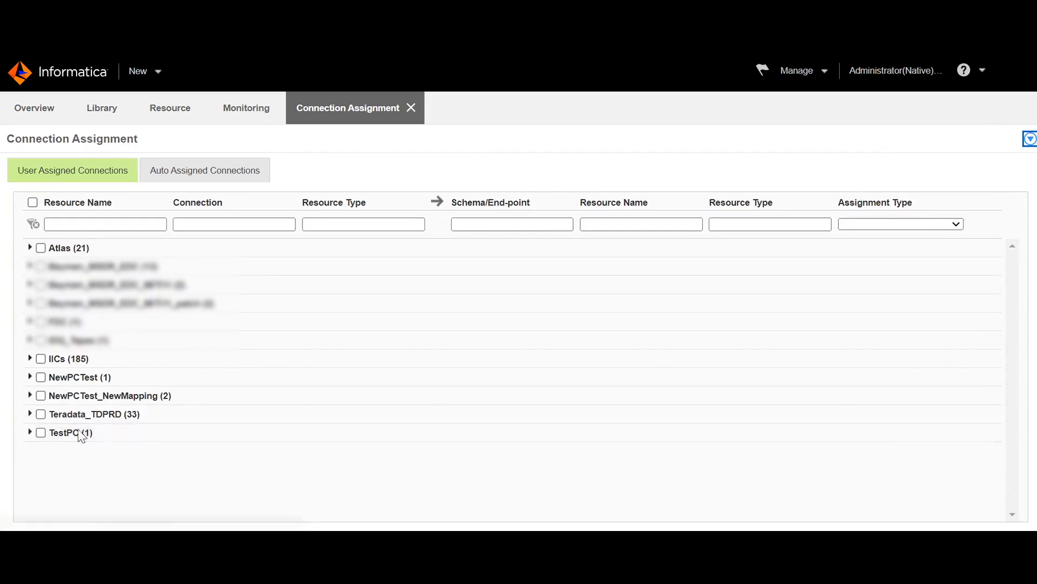
{"action": "left_click", "coordinate": [30, 395]}
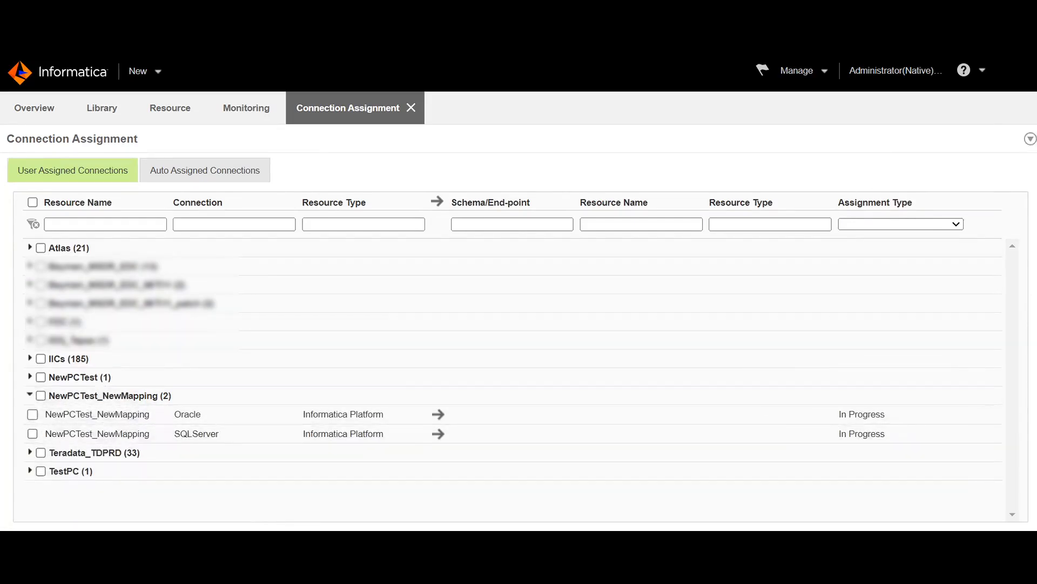
{"action": "left_click", "coordinate": [246, 108]}
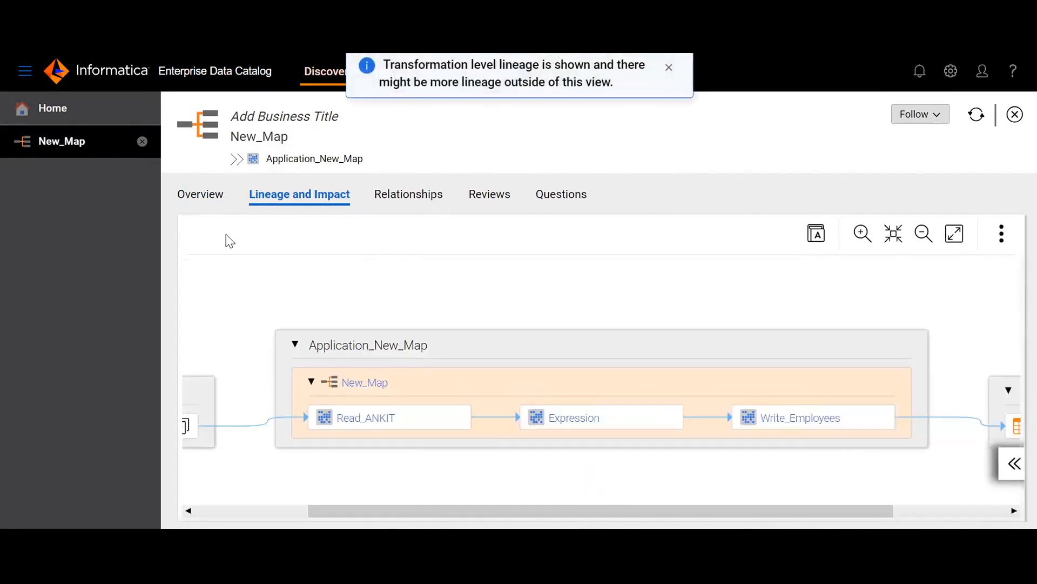
- In Enterprise Data Catalog, examine the source and target table paths in the overview of New_Map
{"action": "left_click", "coordinate": [201, 195]}
{"action": "scroll", "coordinate": [408, 390], "scroll_direction": "down", "scroll_amount": 6}
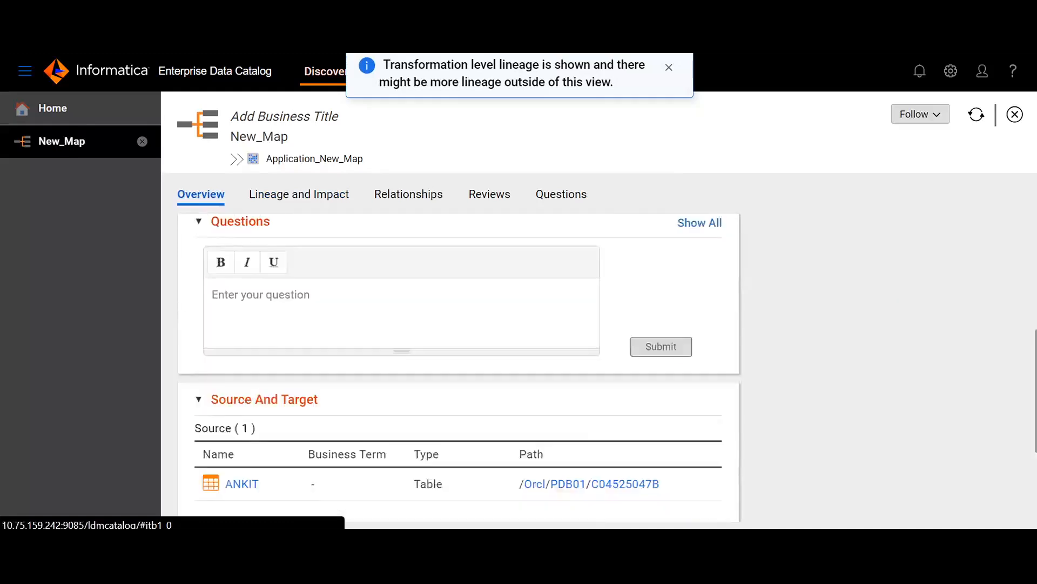
{"action": "scroll", "coordinate": [408, 390], "scroll_direction": "down", "scroll_amount": 2}
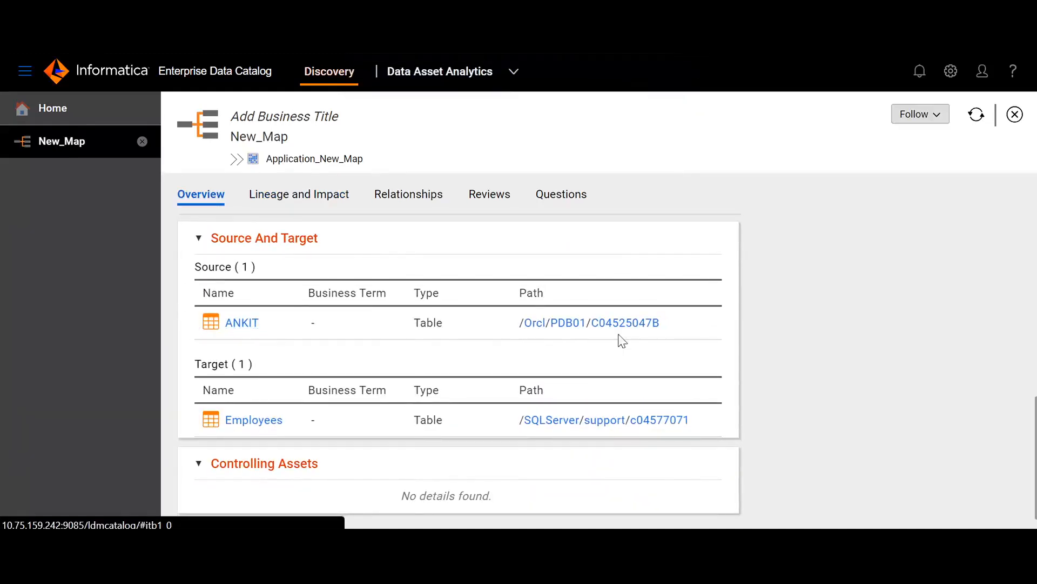
- Inspect New_Map's lineage again after the connection assignment, from the linked source table to the target table
{"action": "left_click", "coordinate": [331, 200]}
{"action": "left_click_drag", "start_coordinate": [507, 510], "coordinate": [321, 512]}
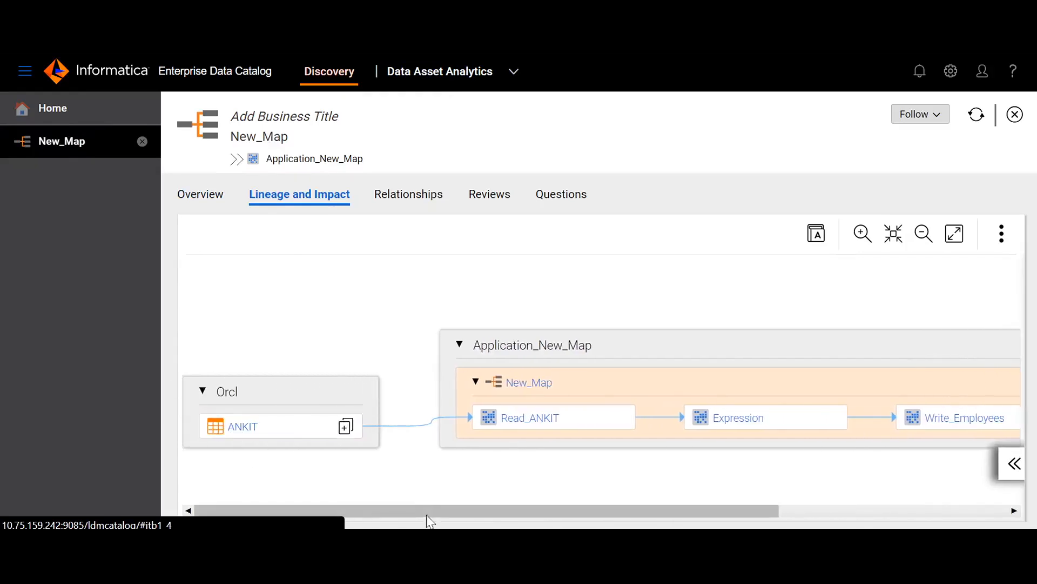
{"action": "left_click_drag", "start_coordinate": [426, 514], "coordinate": [719, 511]}
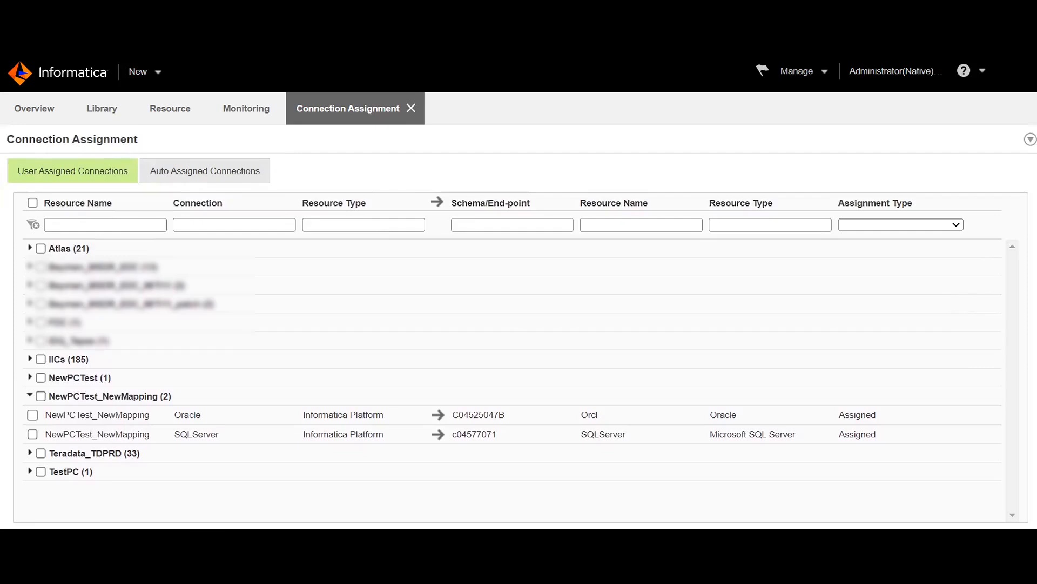
- Examine the auto-assigned connections list and the Auto Assign Connections property in the metadata load settings of NewPCTest_NewMapping
{"action": "mouse_move", "coordinate": [170, 110]}
{"action": "left_click", "coordinate": [345, 162]}
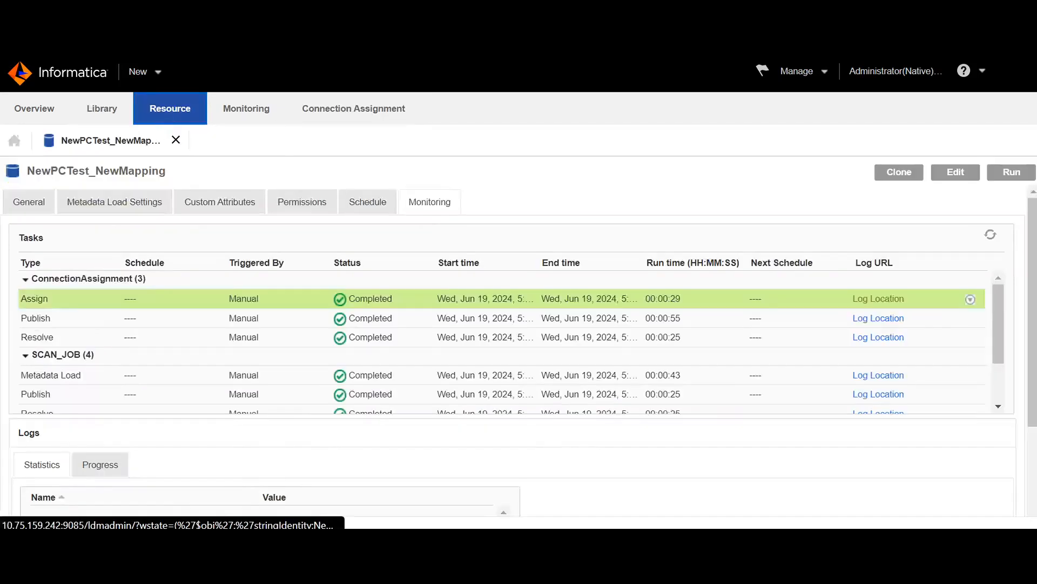
{"action": "left_click", "coordinate": [122, 204]}
{"action": "left_click", "coordinate": [339, 109]}
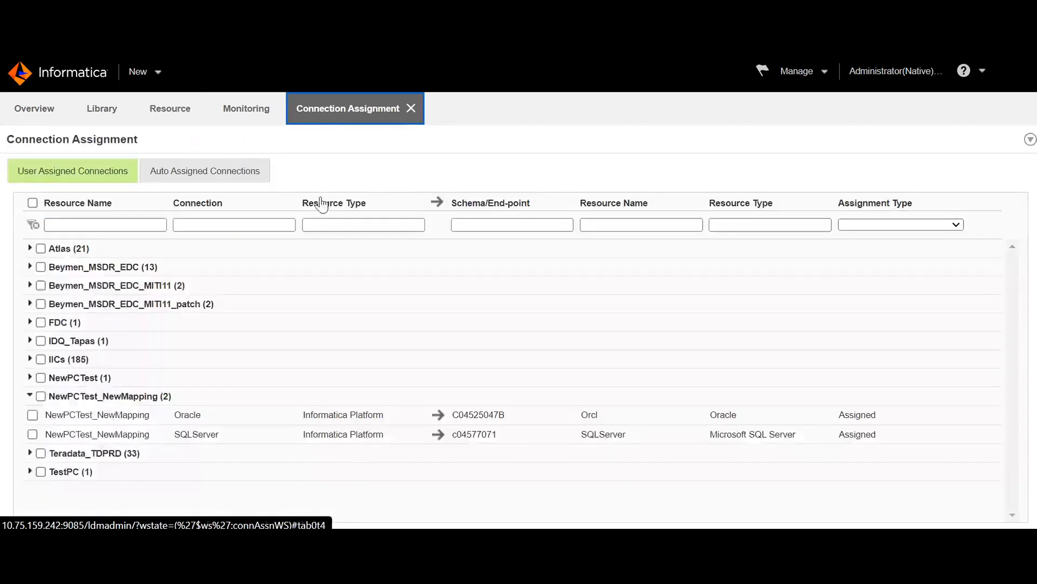
{"action": "left_click", "coordinate": [212, 174]}
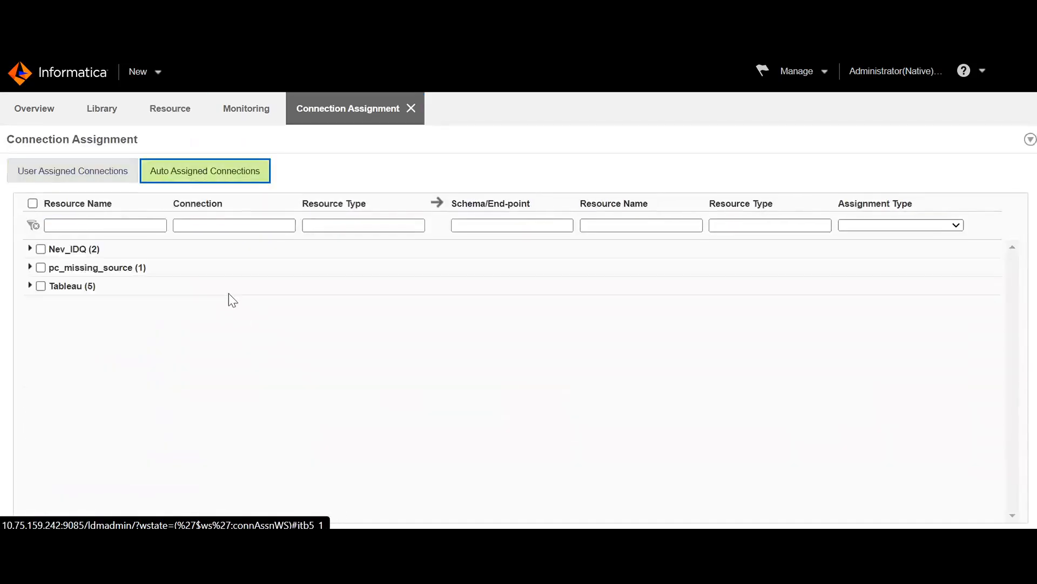
{"action": "left_click", "coordinate": [169, 114]}
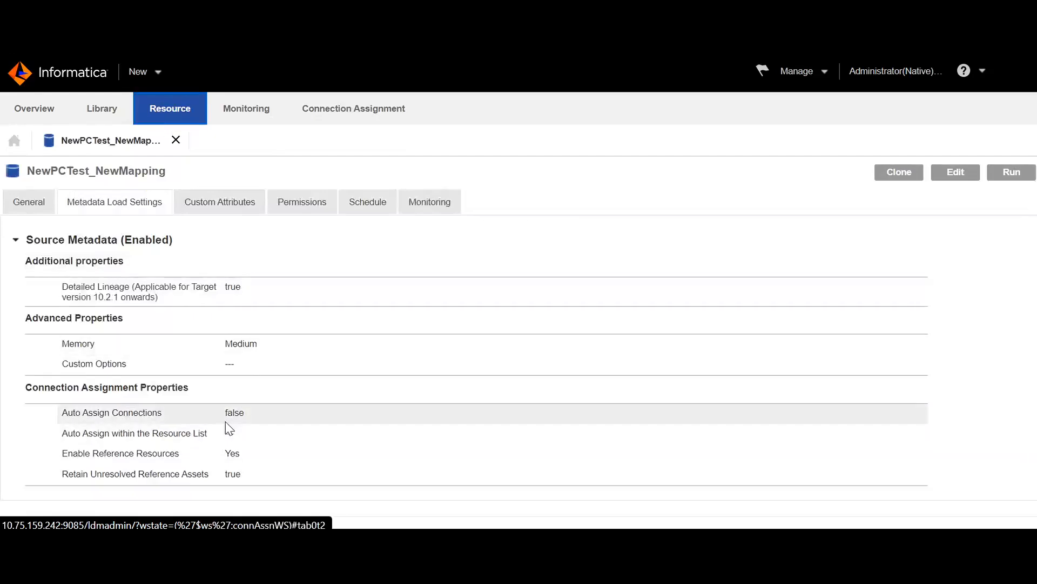
{"action": "left_click_drag", "start_coordinate": [224, 411], "coordinate": [248, 418]}
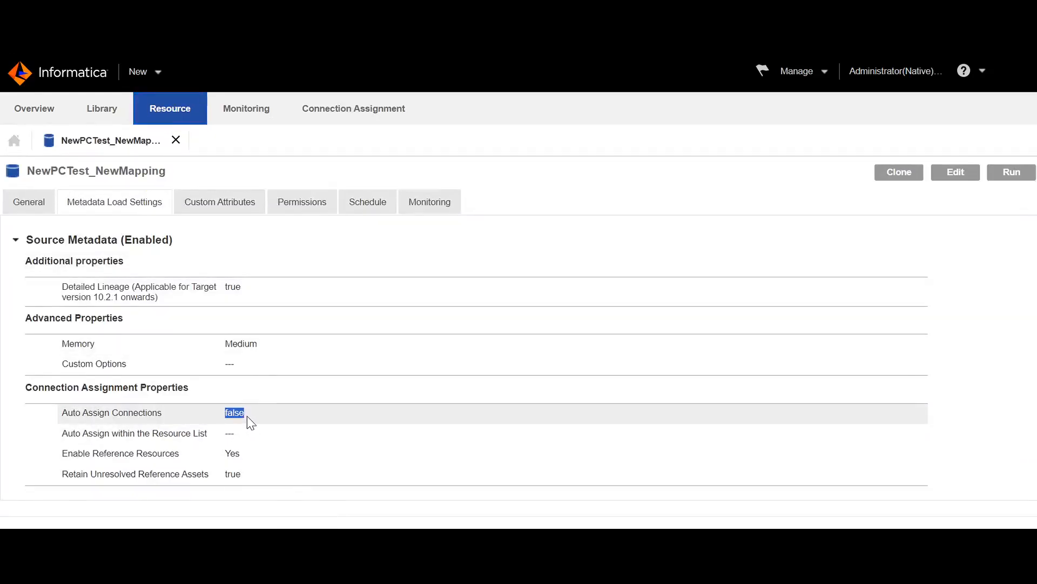
- Generate the missing links report for the user-assigned Oracle connection of NewPCTest_NewMapping and keep the blocked xlsx download
{"action": "left_click", "coordinate": [344, 126]}
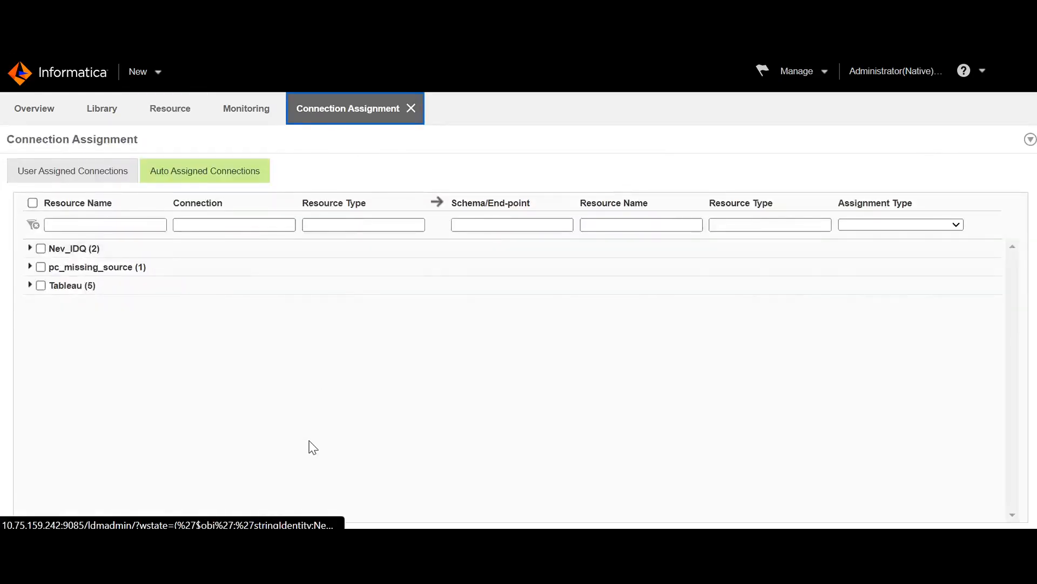
{"action": "left_click", "coordinate": [98, 178]}
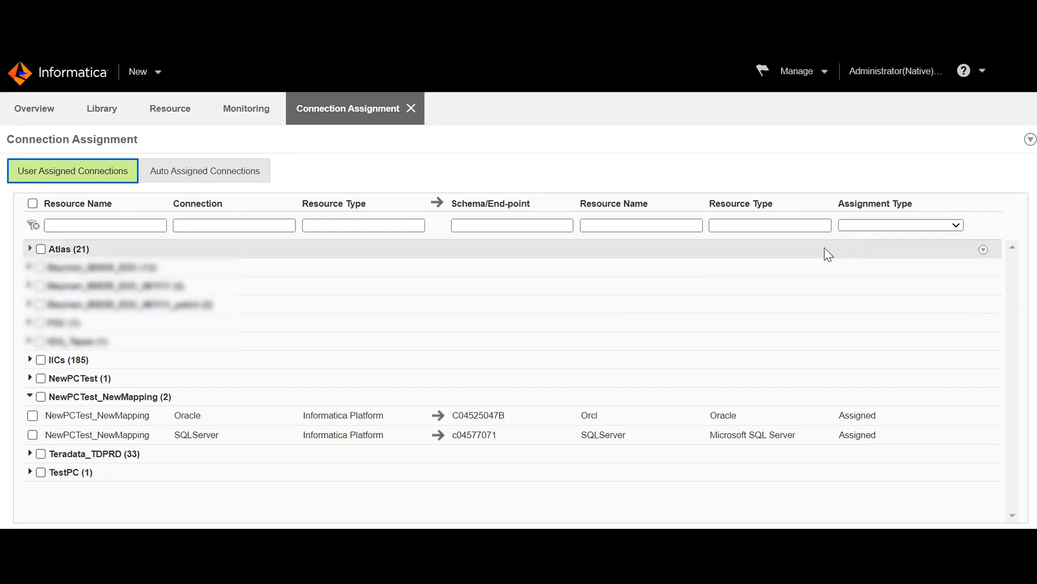
{"action": "left_click", "coordinate": [984, 419]}
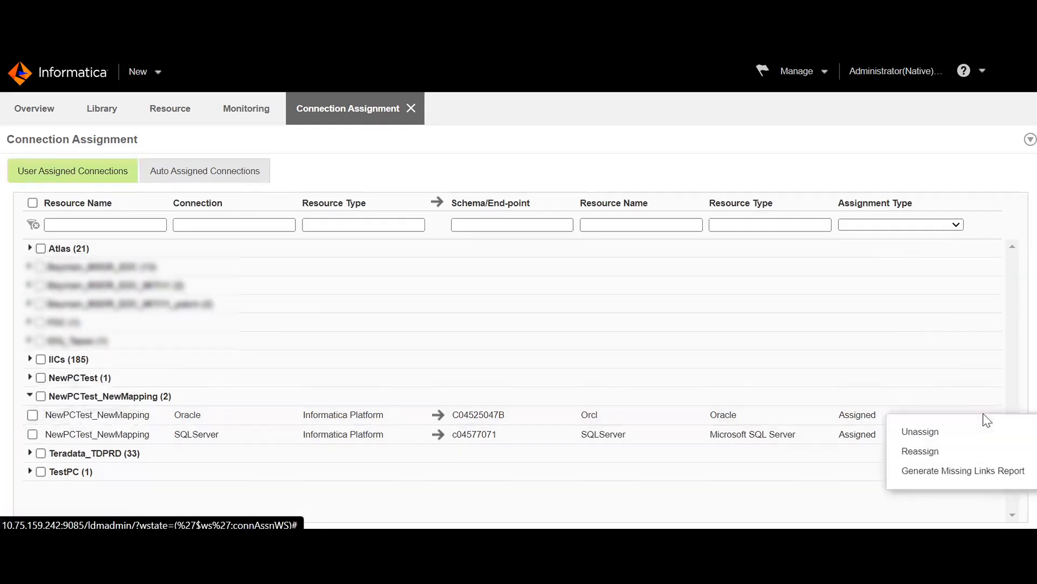
{"action": "left_click", "coordinate": [964, 479]}
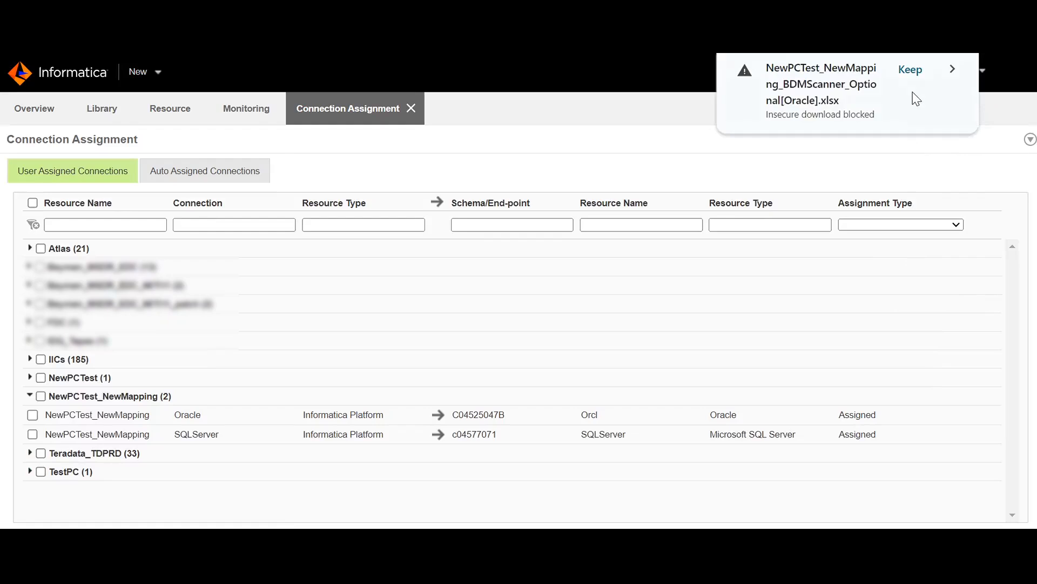
{"action": "left_click", "coordinate": [911, 71]}
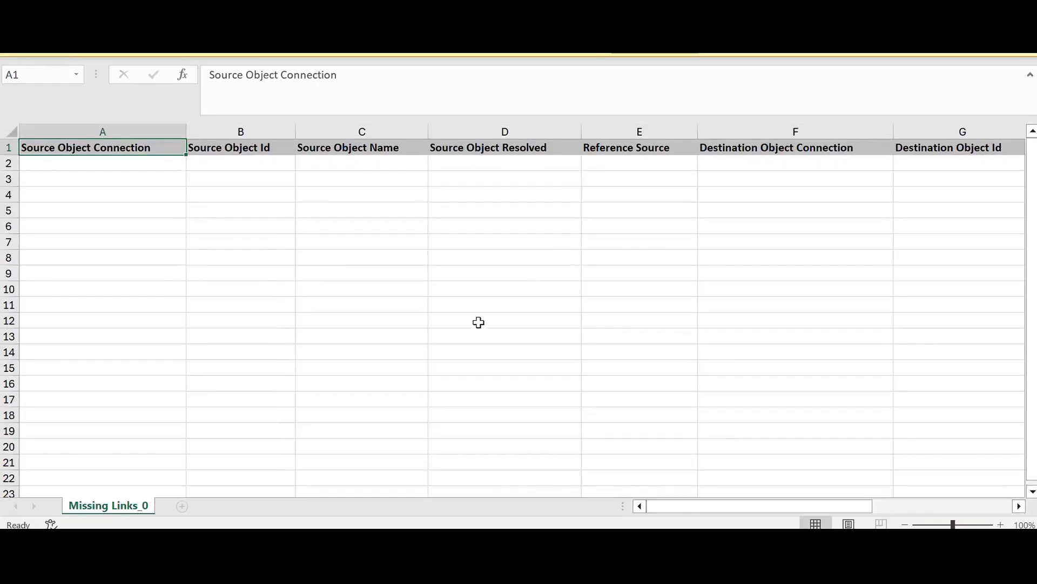
- In Excel, examine the Missing Links_0 sheet of the report across its source, reference and destination object columns
{"action": "left_click", "coordinate": [115, 161]}
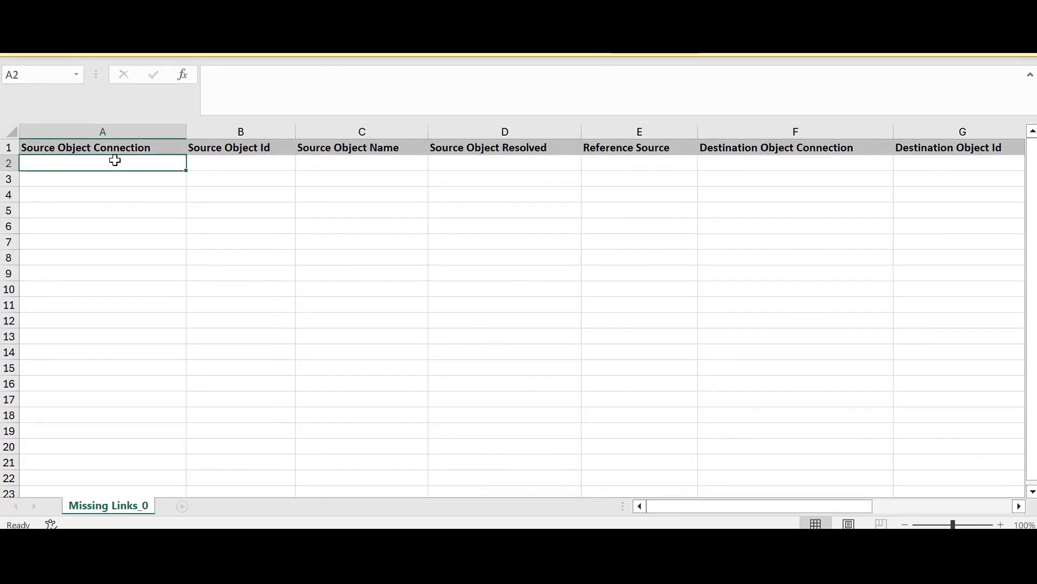
{"action": "left_click", "coordinate": [350, 150]}
{"action": "left_click", "coordinate": [486, 149]}
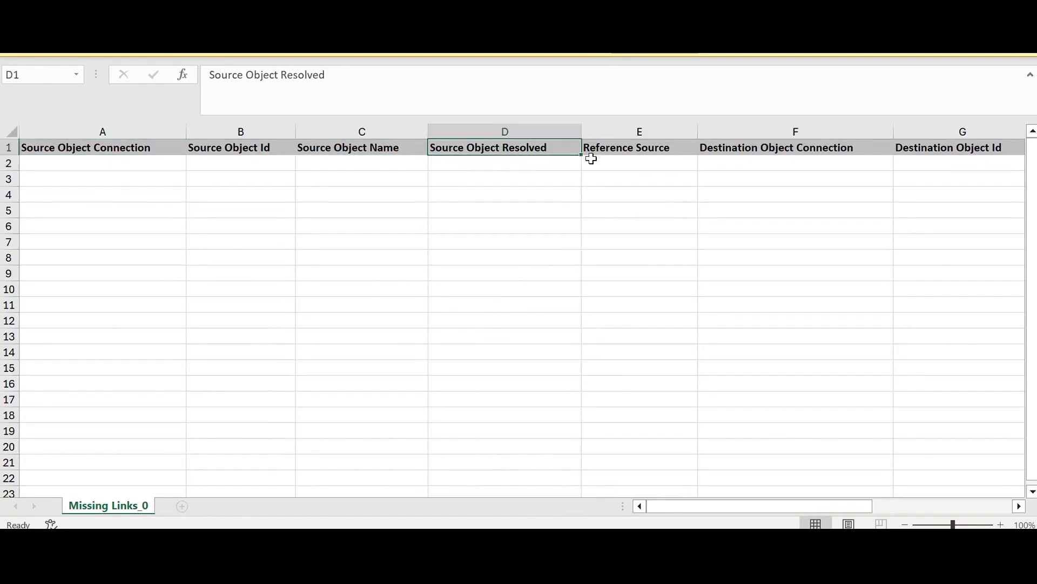
{"action": "left_click", "coordinate": [640, 145]}
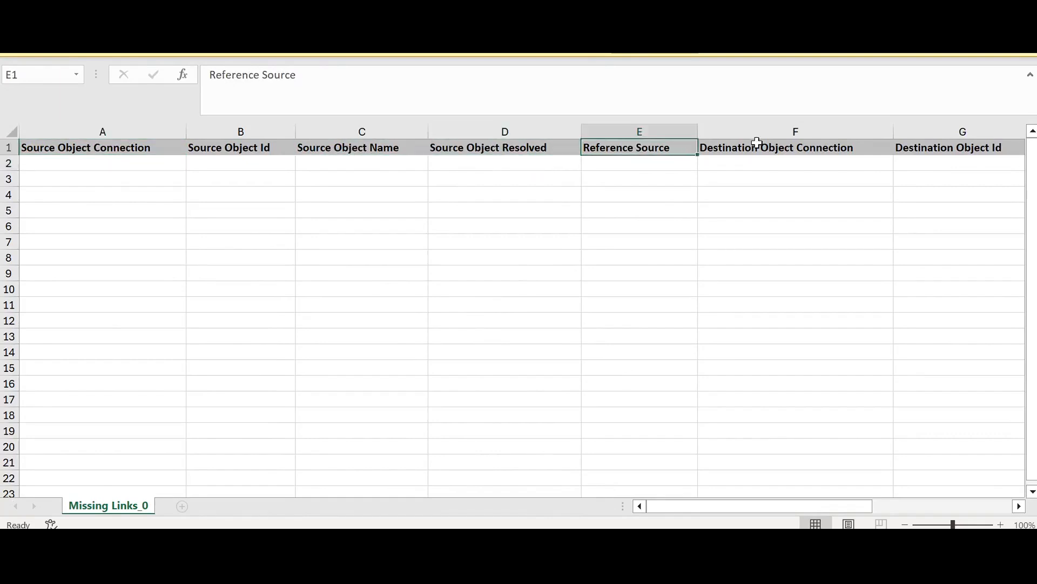
{"action": "left_click", "coordinate": [757, 143]}
{"action": "left_click", "coordinate": [933, 149]}
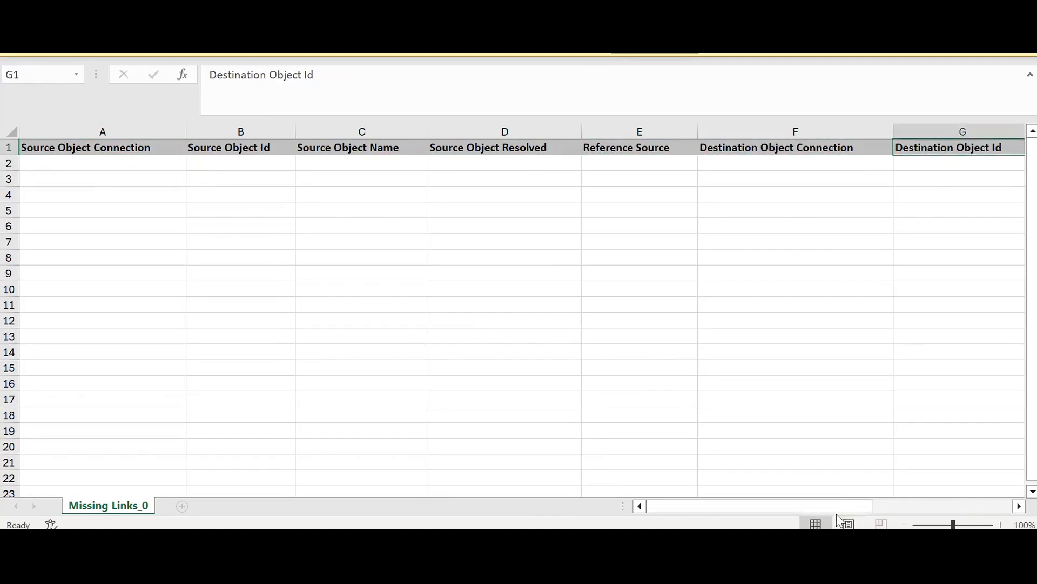
{"action": "left_click_drag", "start_coordinate": [840, 504], "coordinate": [759, 521]}
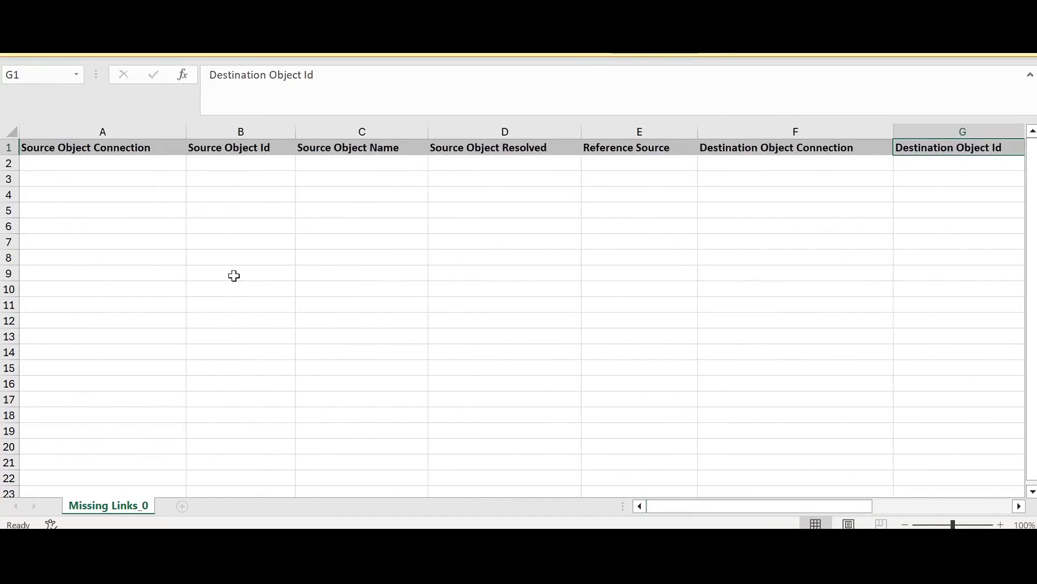